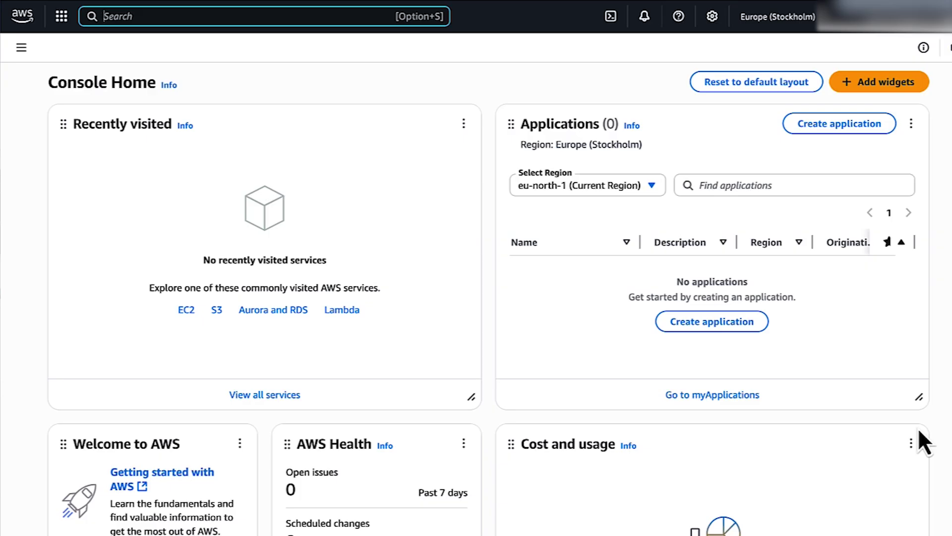
{"action": "type", "text": "ec"}
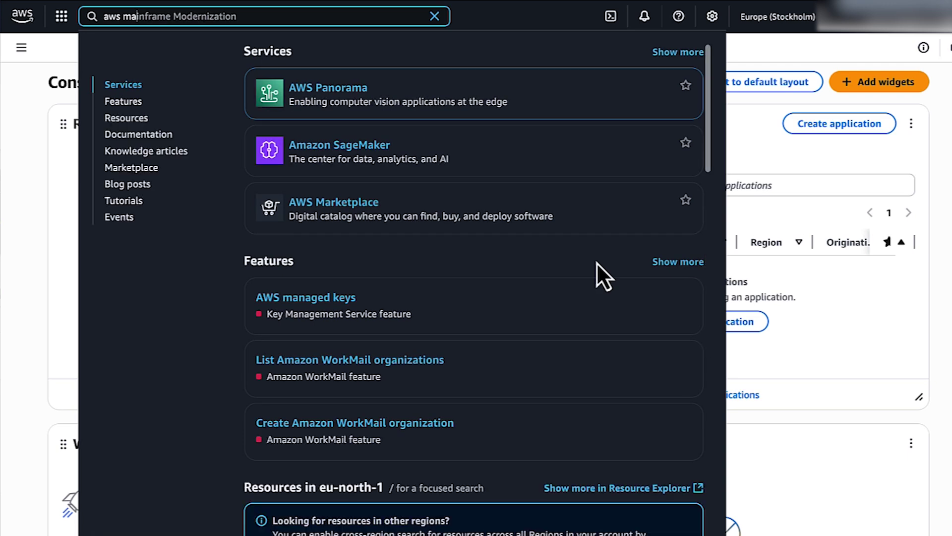
Open AWS Marketplace's Manage subscriptions page, listing Debian 11 and CentOS Stream 9.
{"action": "left_click", "coordinate": [365, 212]}
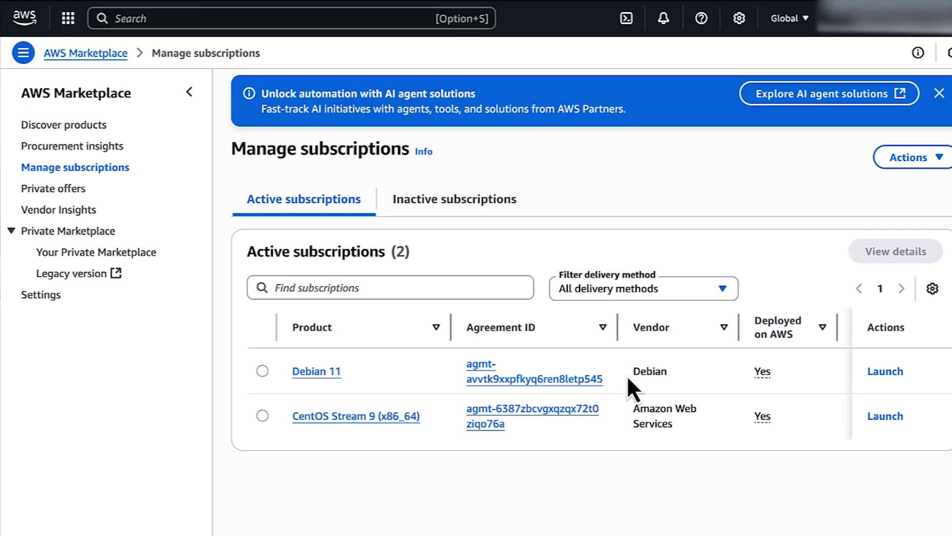
View the instances running under the CentOS Stream 9 agreement from its Actions menu.
{"action": "left_click", "coordinate": [627, 416]}
{"action": "left_click", "coordinate": [885, 254]}
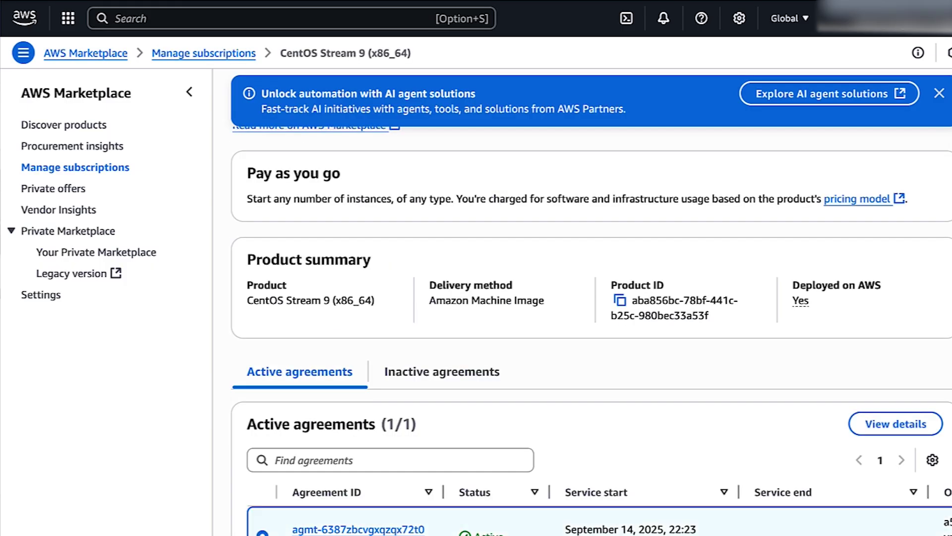
{"action": "left_click", "coordinate": [870, 421]}
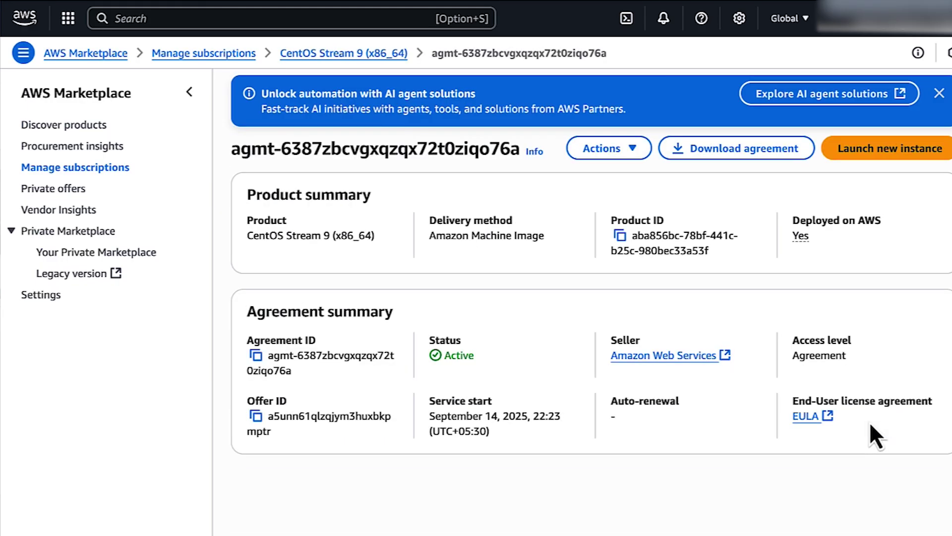
{"action": "left_click", "coordinate": [629, 148]}
{"action": "left_click", "coordinate": [628, 201]}
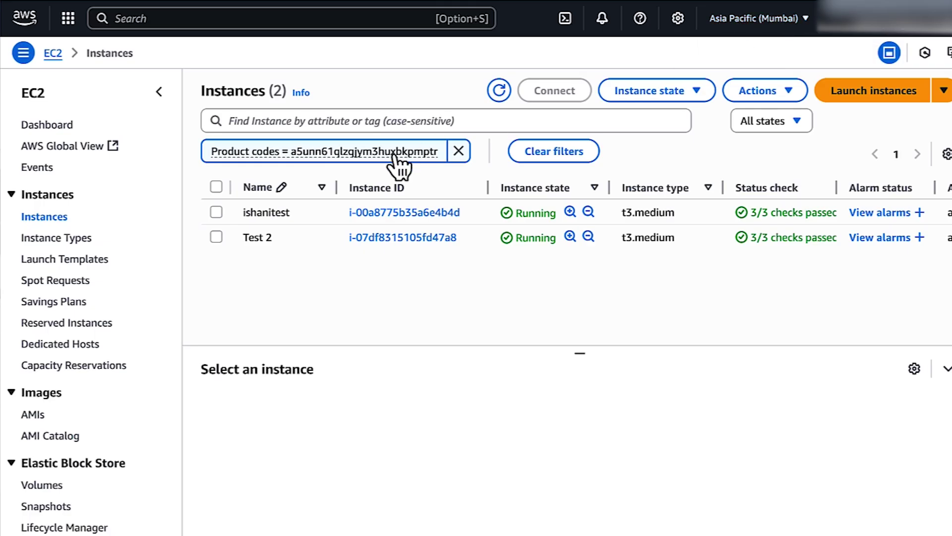
Select the ishanitest and Test 2 instances and choose Terminate (delete) instance.
{"action": "left_click", "coordinate": [216, 212]}
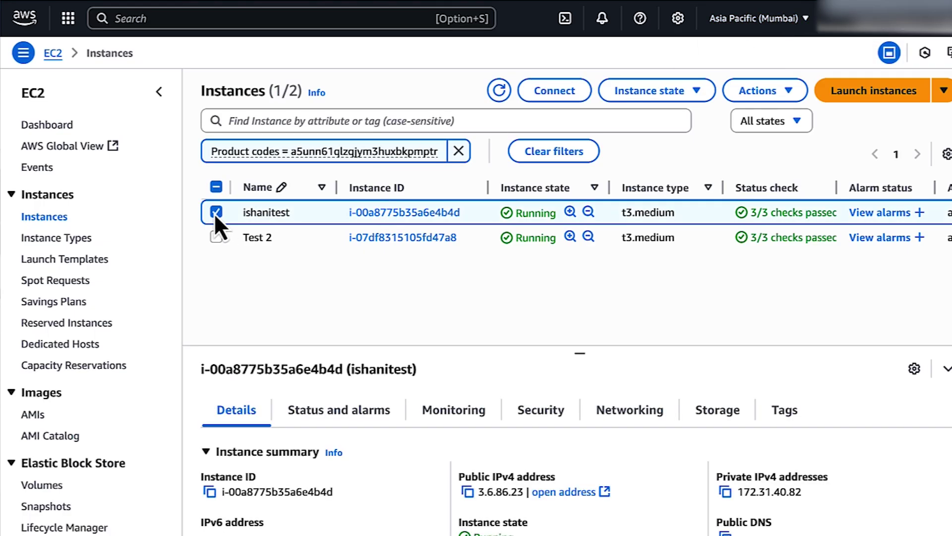
{"action": "left_click", "coordinate": [216, 237]}
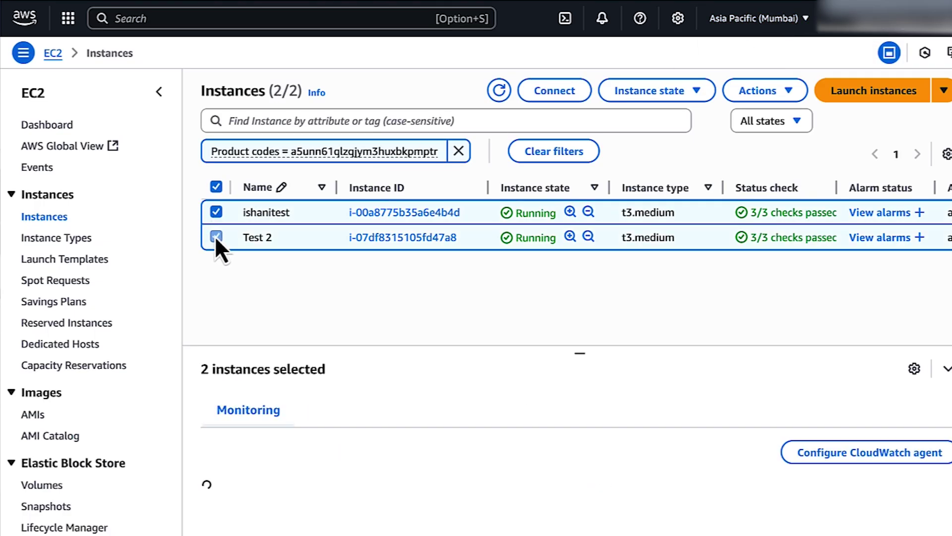
{"action": "left_click", "coordinate": [700, 93]}
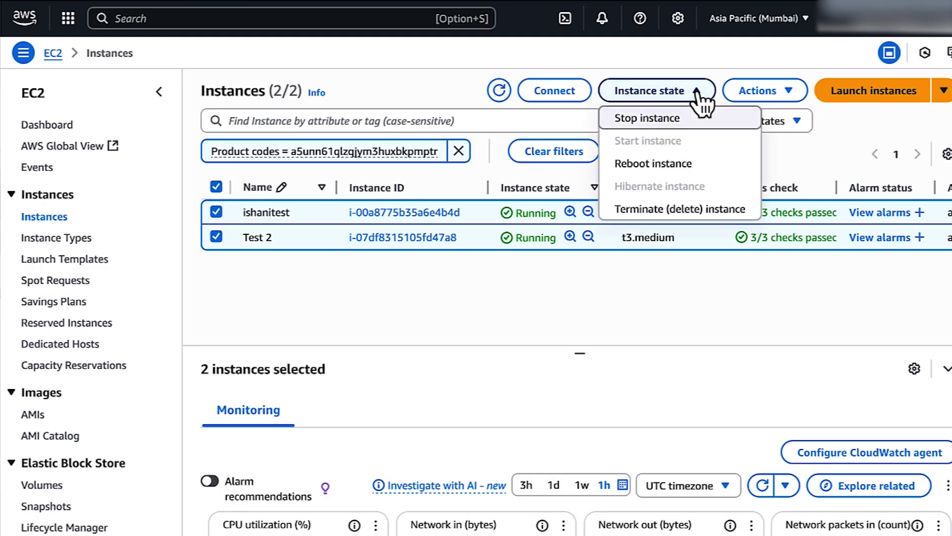
{"action": "left_click", "coordinate": [654, 212]}
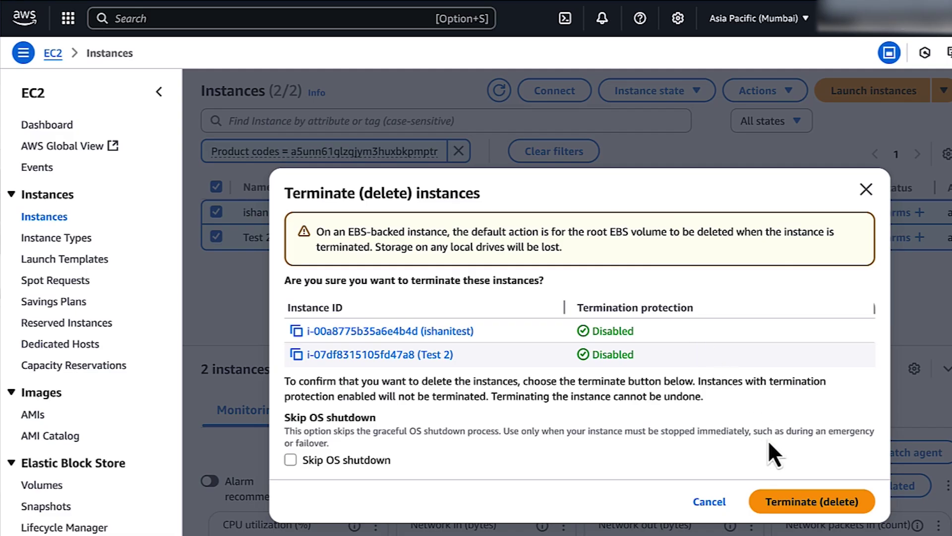
Confirm termination of the ishanitest and Test 2 instances.
{"action": "left_click", "coordinate": [805, 504]}
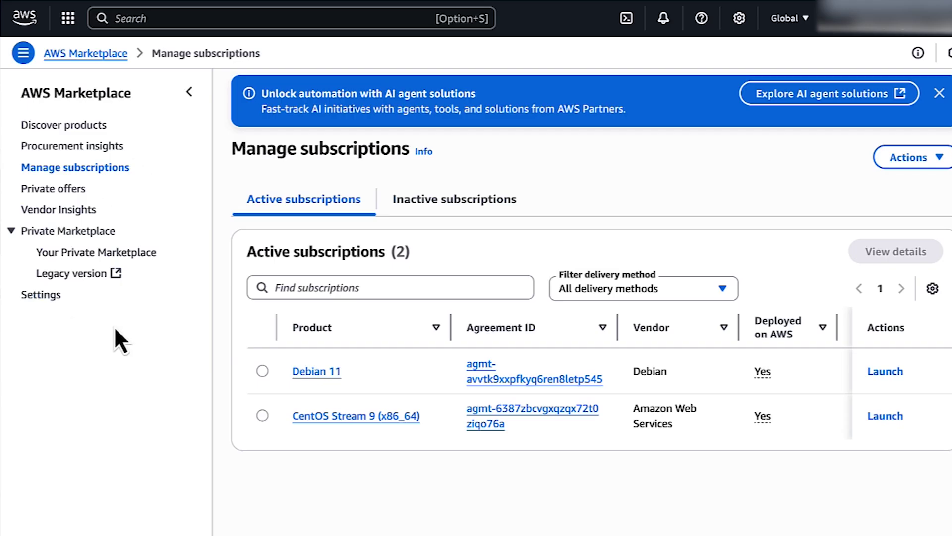
Open the details of the CentOS Stream 9 subscription's agreement.
{"action": "left_click", "coordinate": [262, 415]}
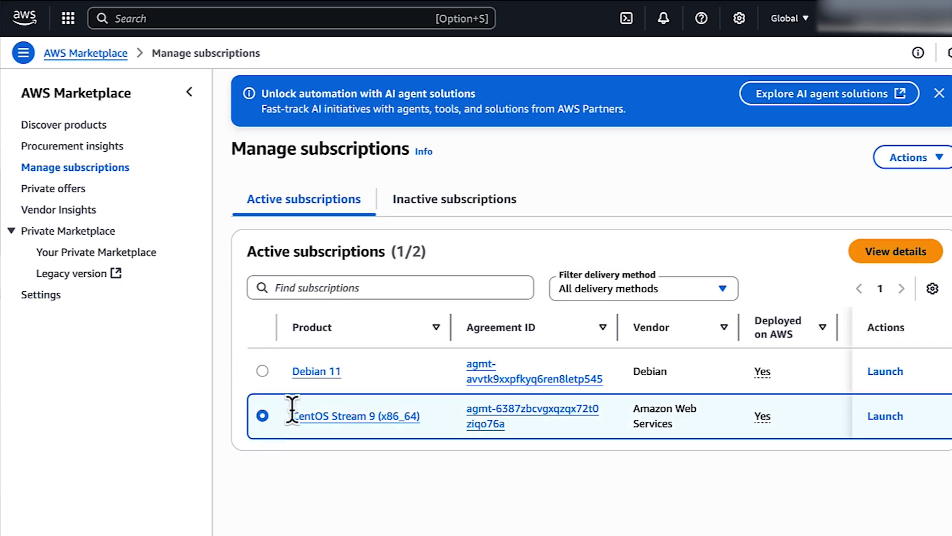
{"action": "left_click", "coordinate": [865, 260]}
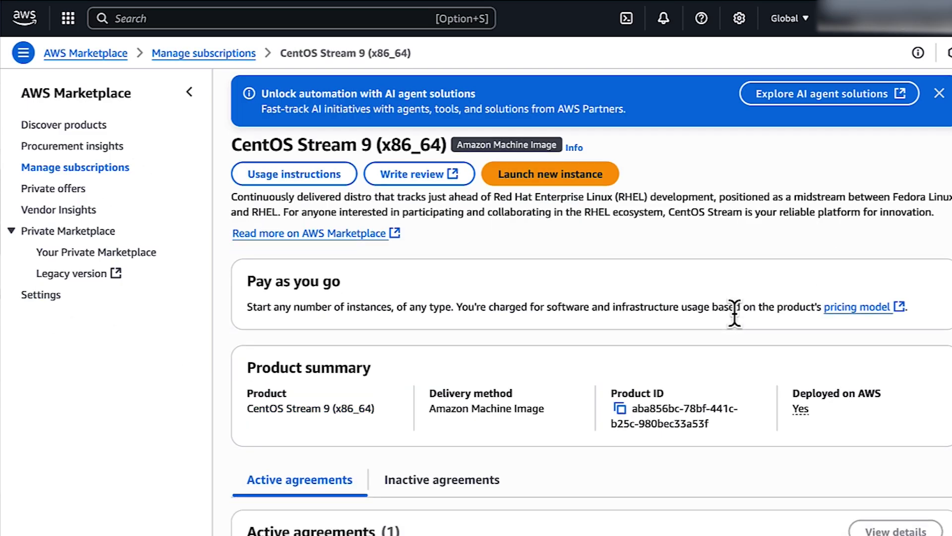
{"action": "scroll", "coordinate": [736, 315], "scroll_direction": "down", "scroll_amount": 3}
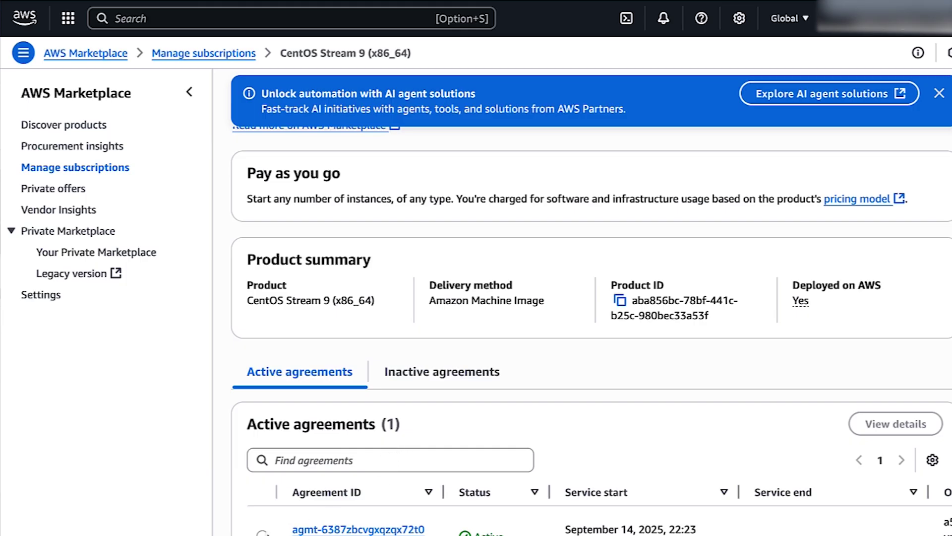
{"action": "left_click", "coordinate": [338, 526]}
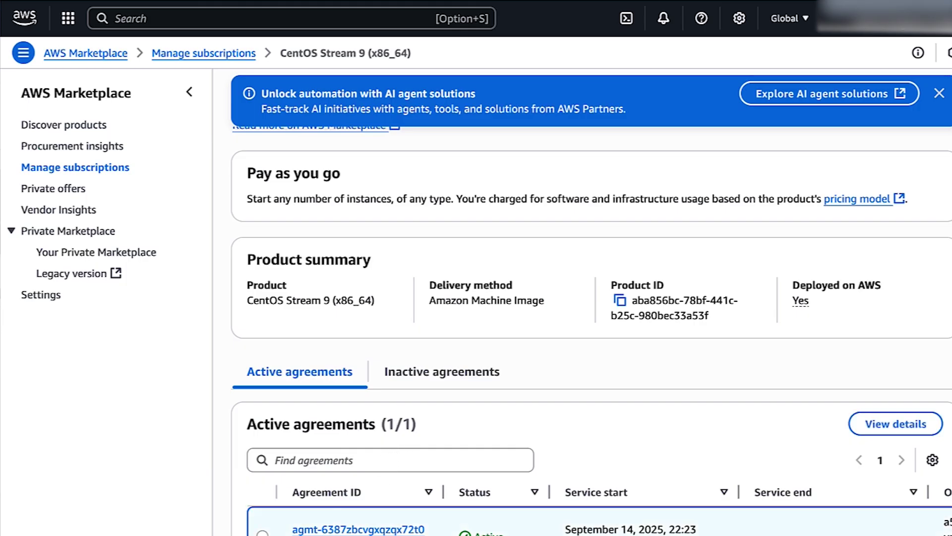
{"action": "left_click", "coordinate": [863, 426]}
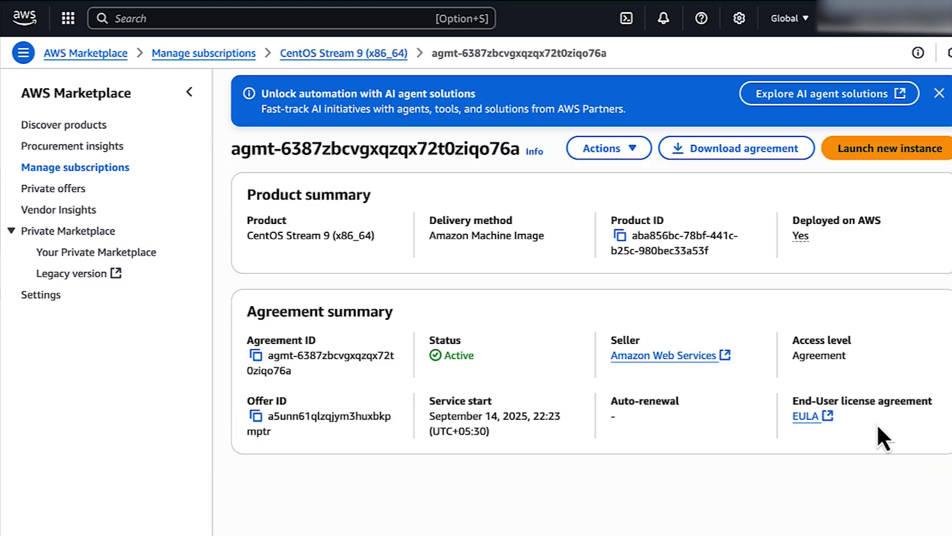
Cancel the CentOS Stream 9 subscription, confirming with 'confirm'.
{"action": "left_click", "coordinate": [632, 151]}
{"action": "left_click", "coordinate": [632, 362]}
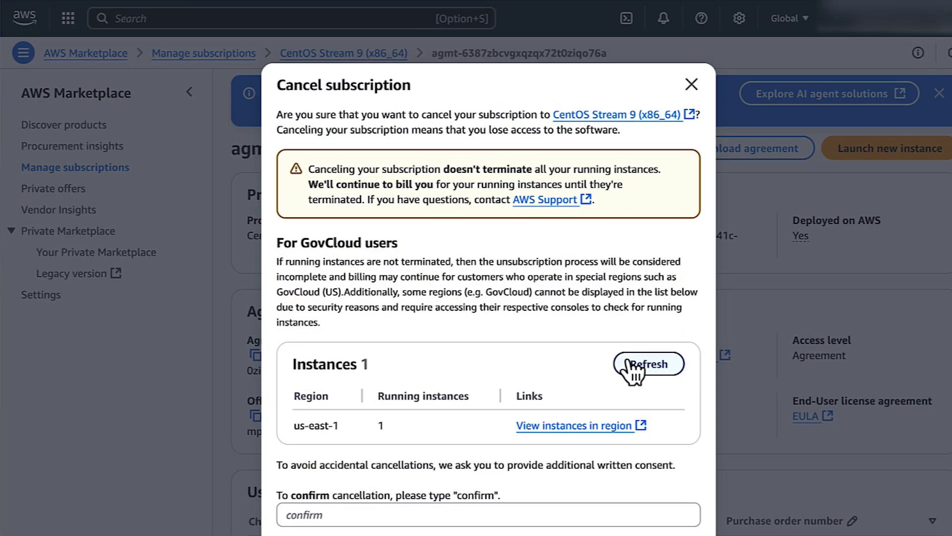
{"action": "left_click", "coordinate": [454, 514]}
{"action": "type", "text": "conf"}
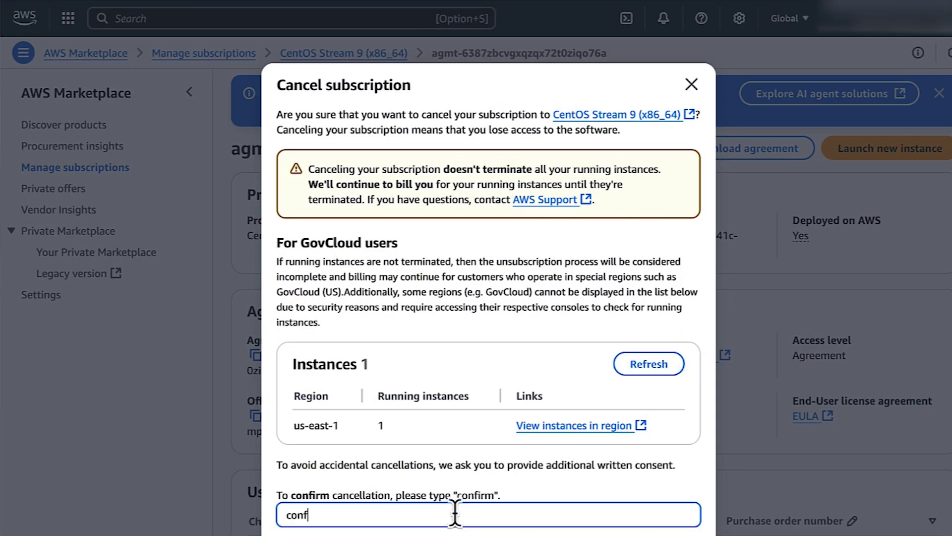
{"action": "type", "text": "irm"}
{"action": "key", "text": "Return"}
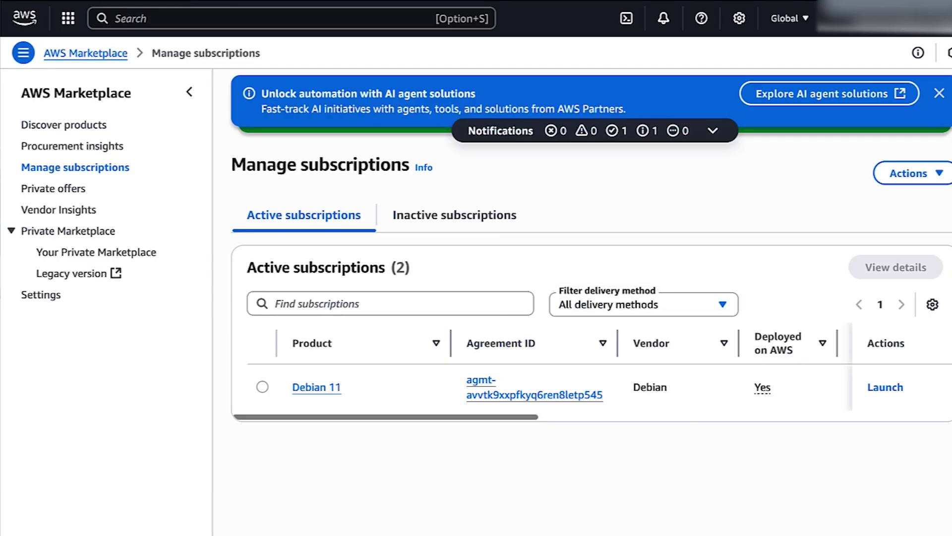